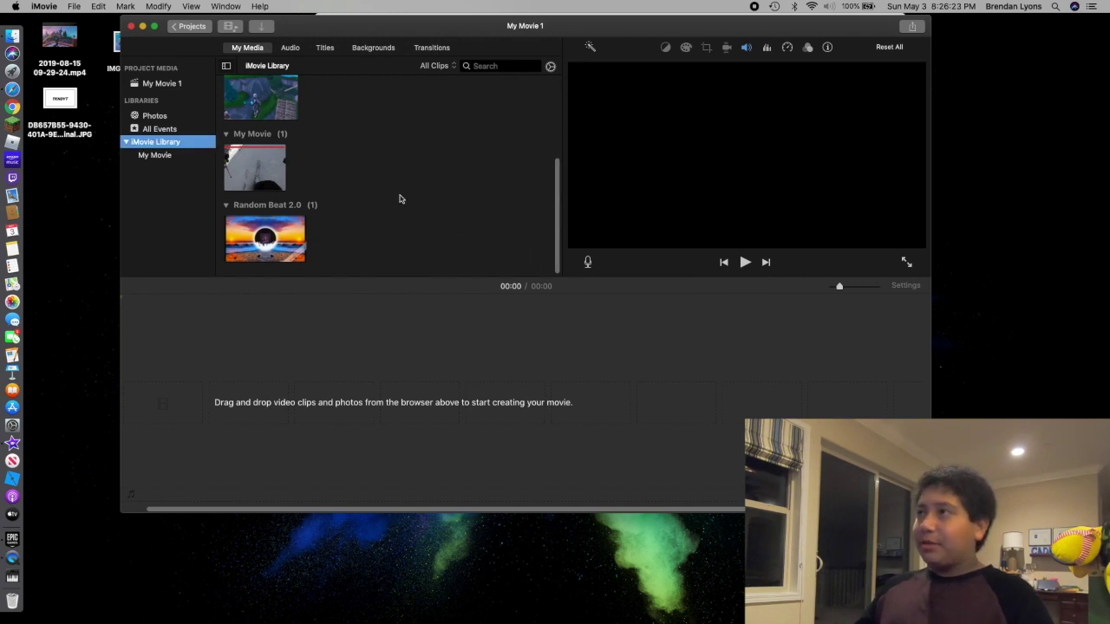
Step: Switch from iMovie to another open application with Cmd-Tab
key(super+Tab)
key(super+Tab)
key(super+Tab)
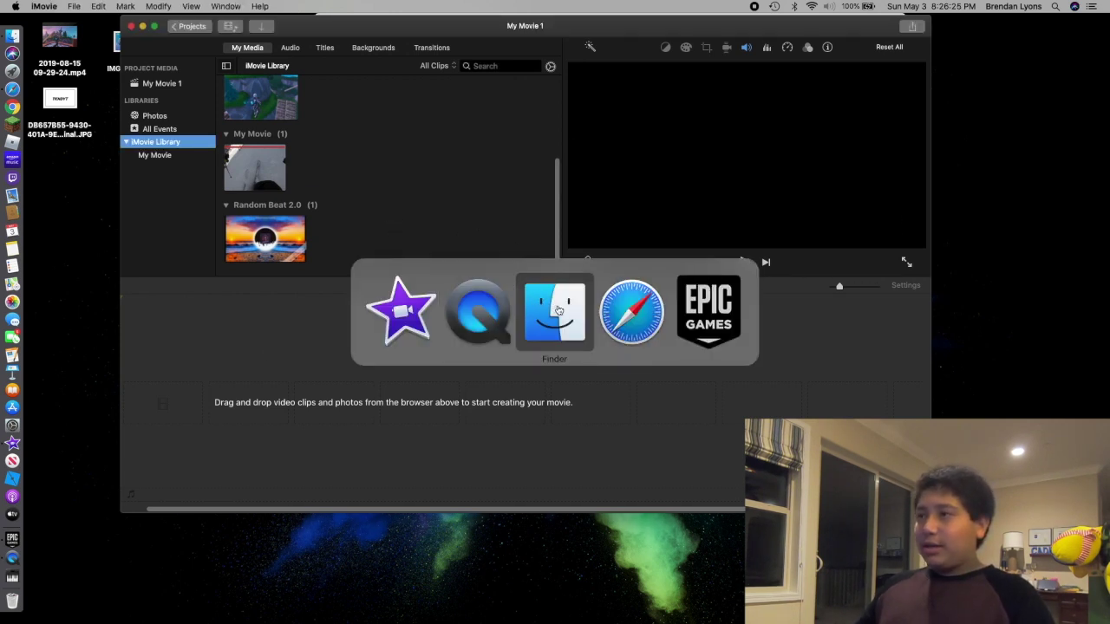
Step: Add the facecam recording and the Fortnite montage clip from Finder to the timeline
click(558, 310)
drag(370, 186, 248, 382)
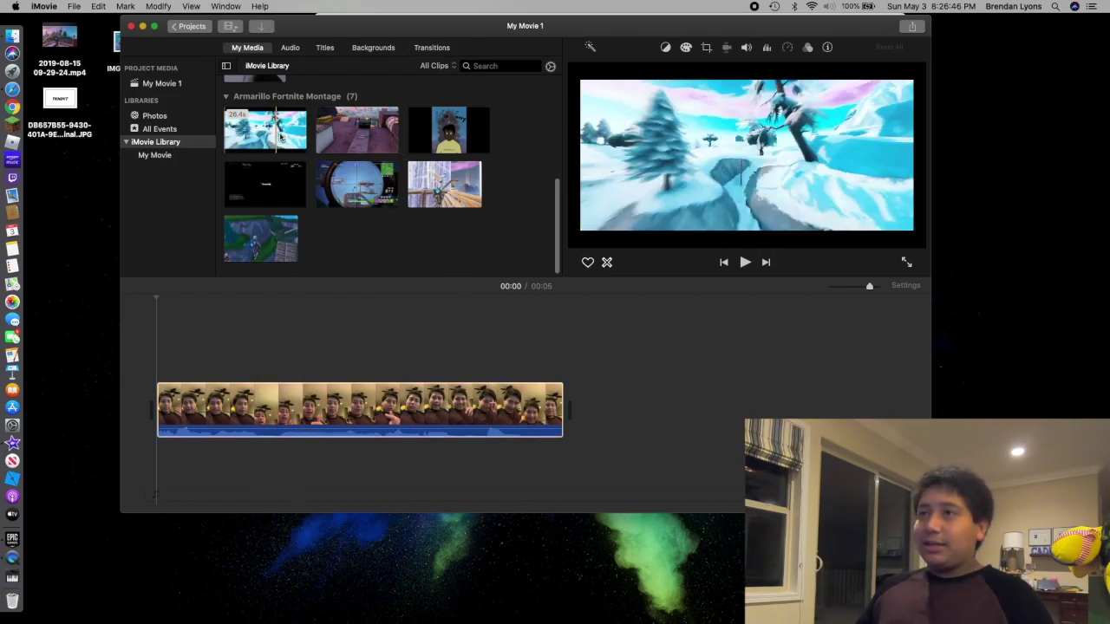
drag(444, 196, 145, 422)
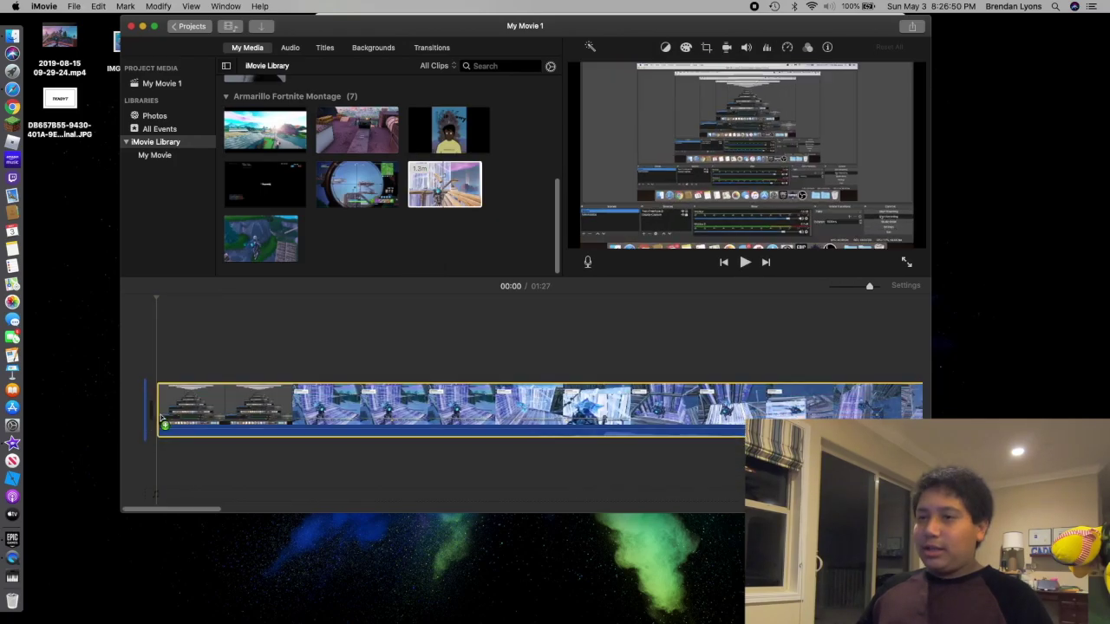
drag(213, 513, 781, 511)
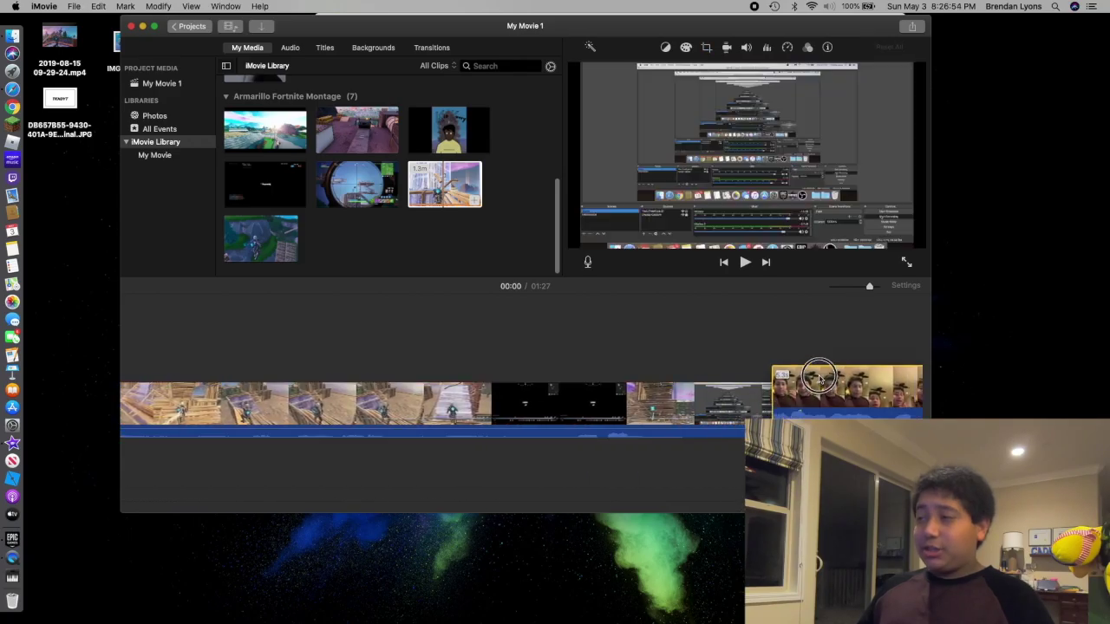
Step: Connect the facecam clip above the gameplay and move it to the movie's start
drag(854, 400, 303, 355)
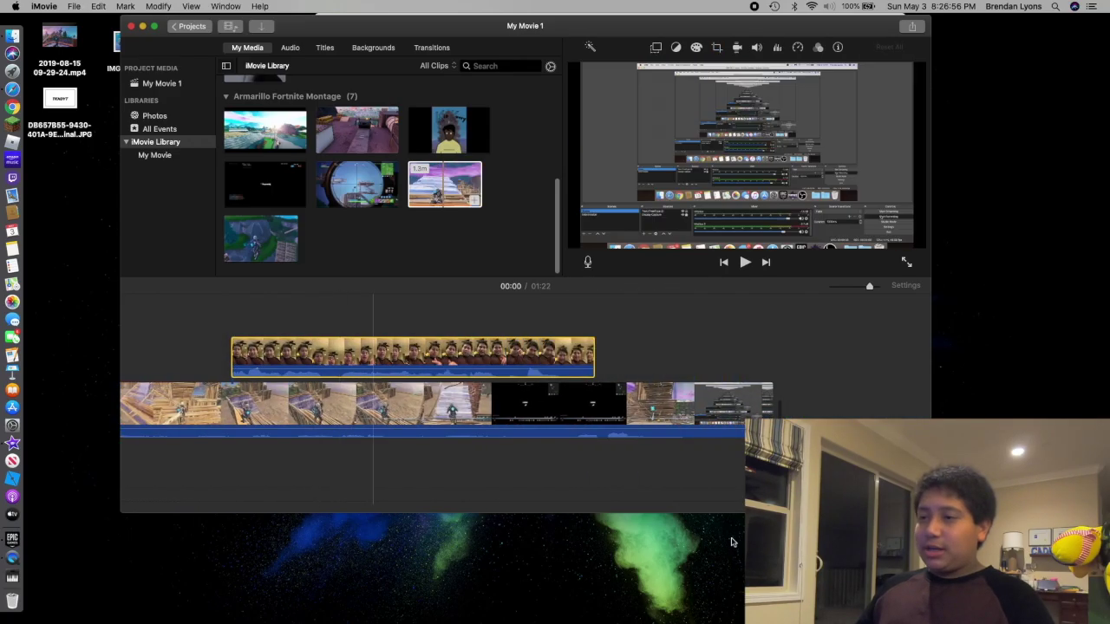
key(super+minus)
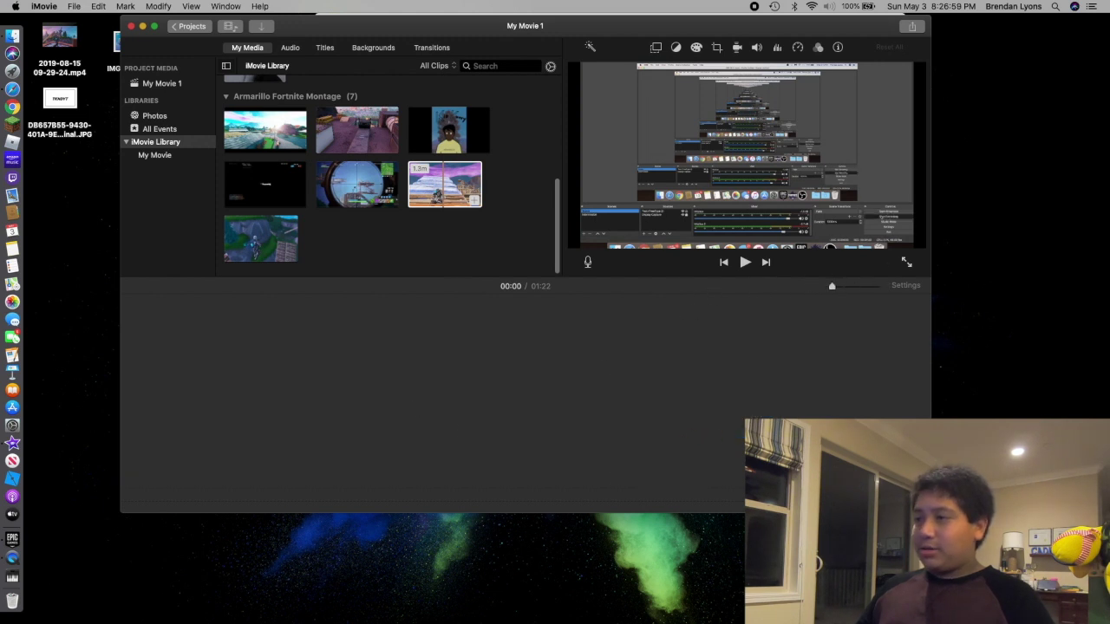
drag(508, 522, 165, 520)
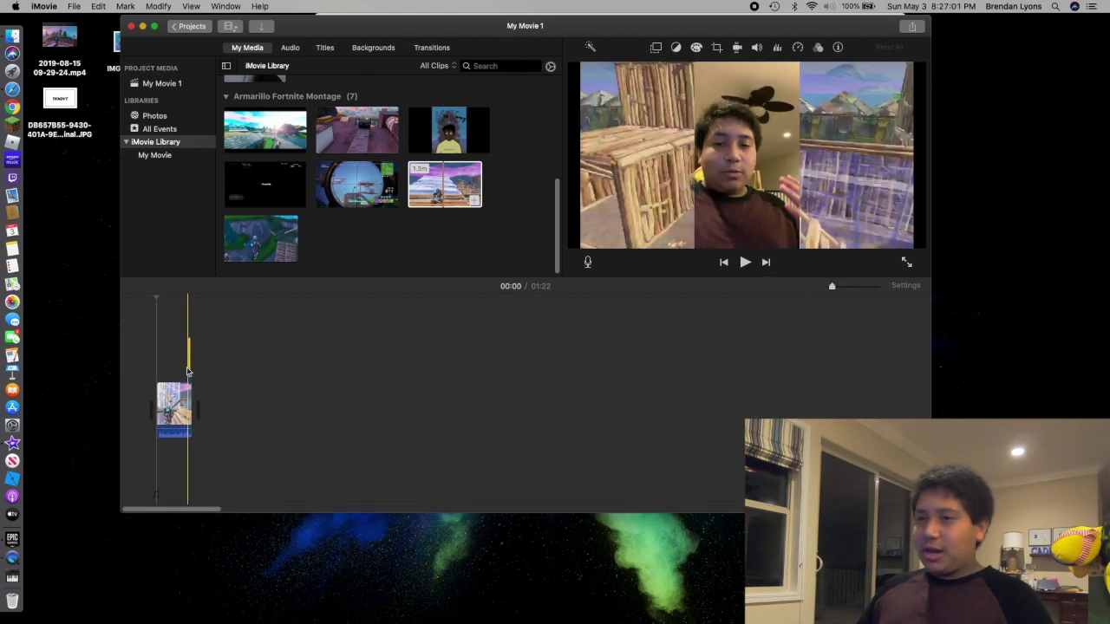
click(188, 366)
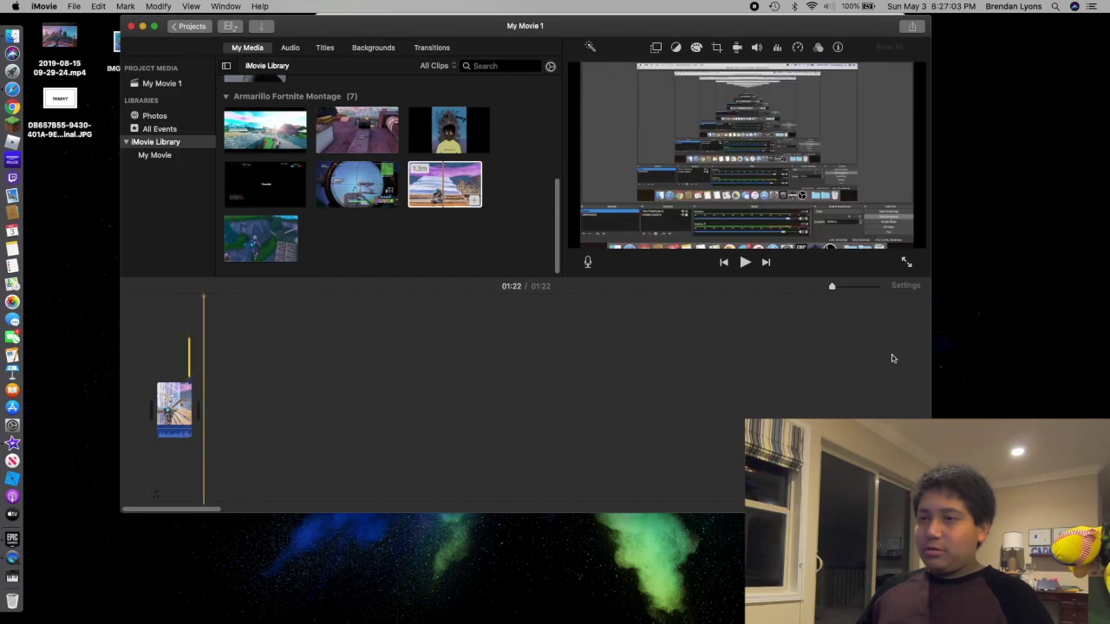
drag(832, 287, 846, 286)
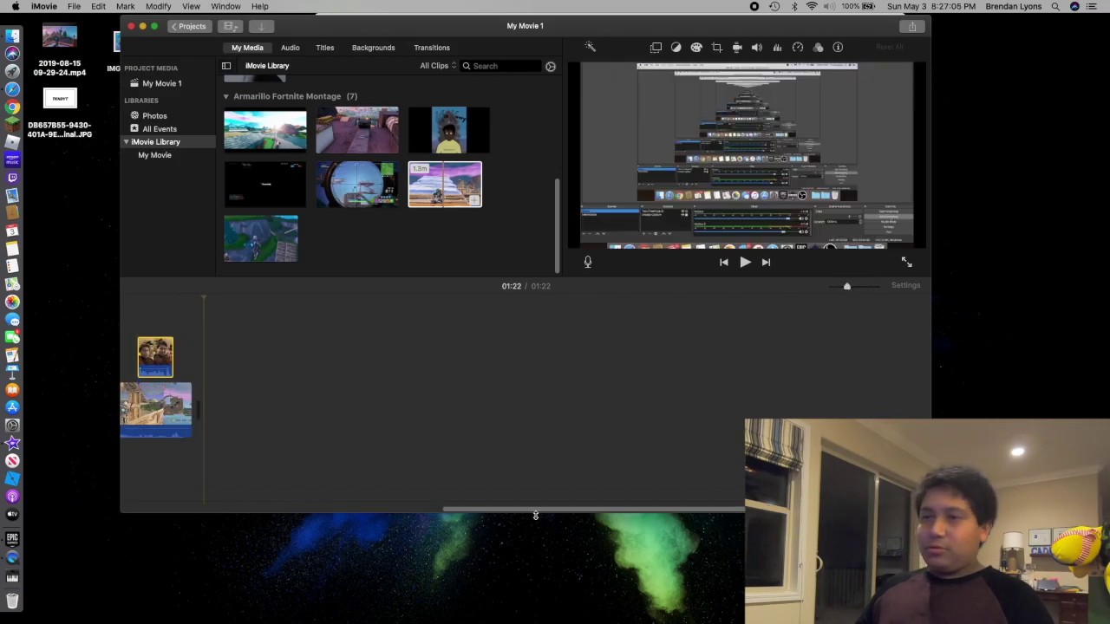
drag(535, 515, 216, 512)
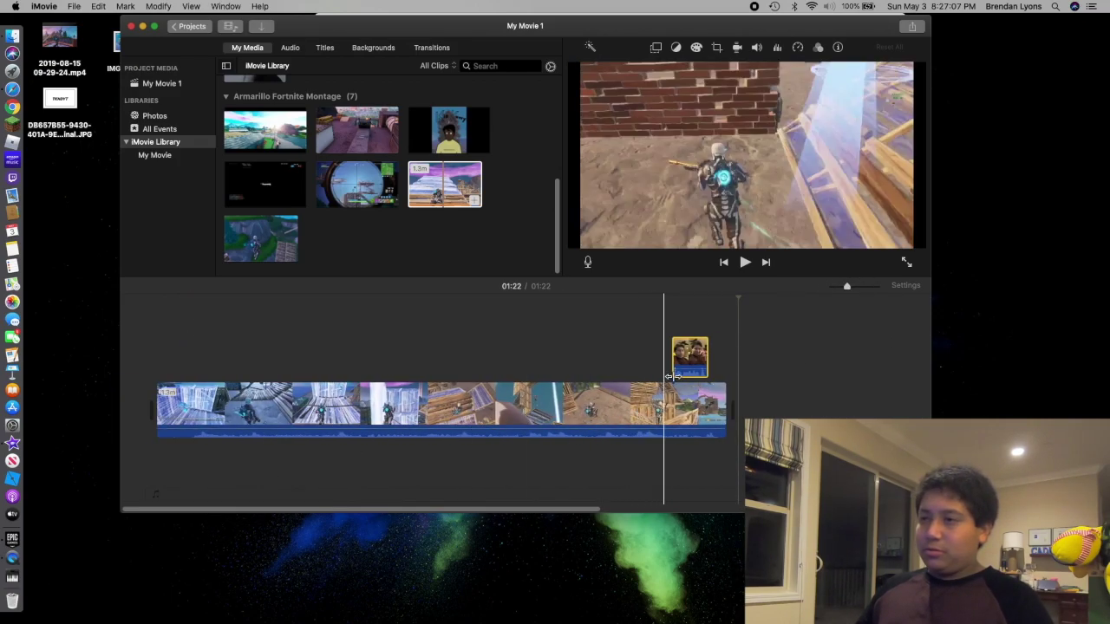
drag(685, 358, 169, 357)
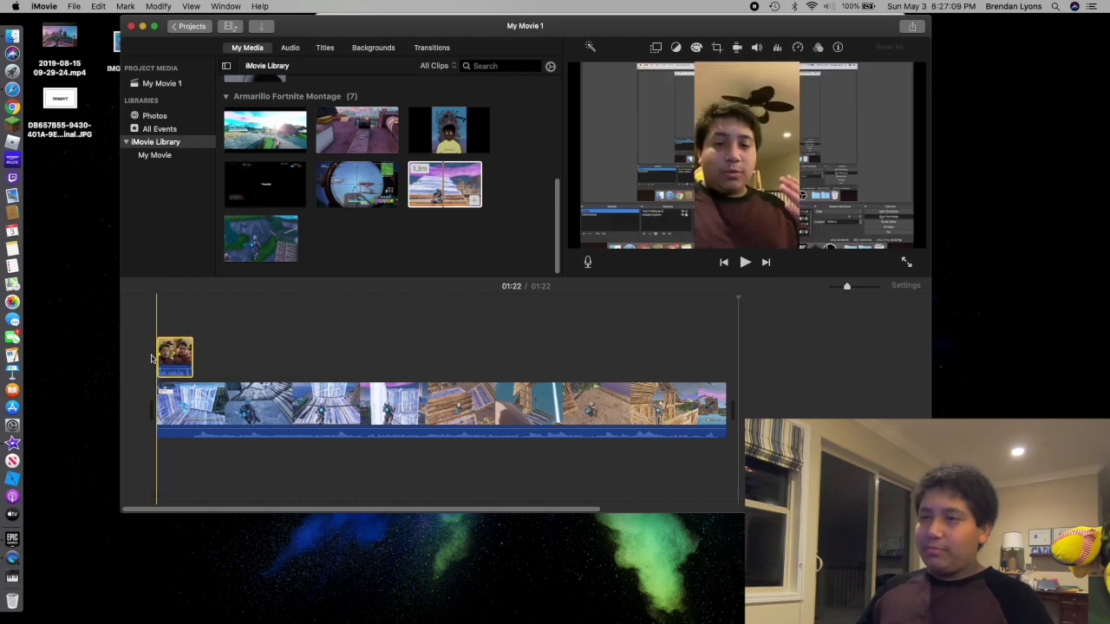
Step: Preview the movie, then set the facecam overlay to Split Screen
key(space)
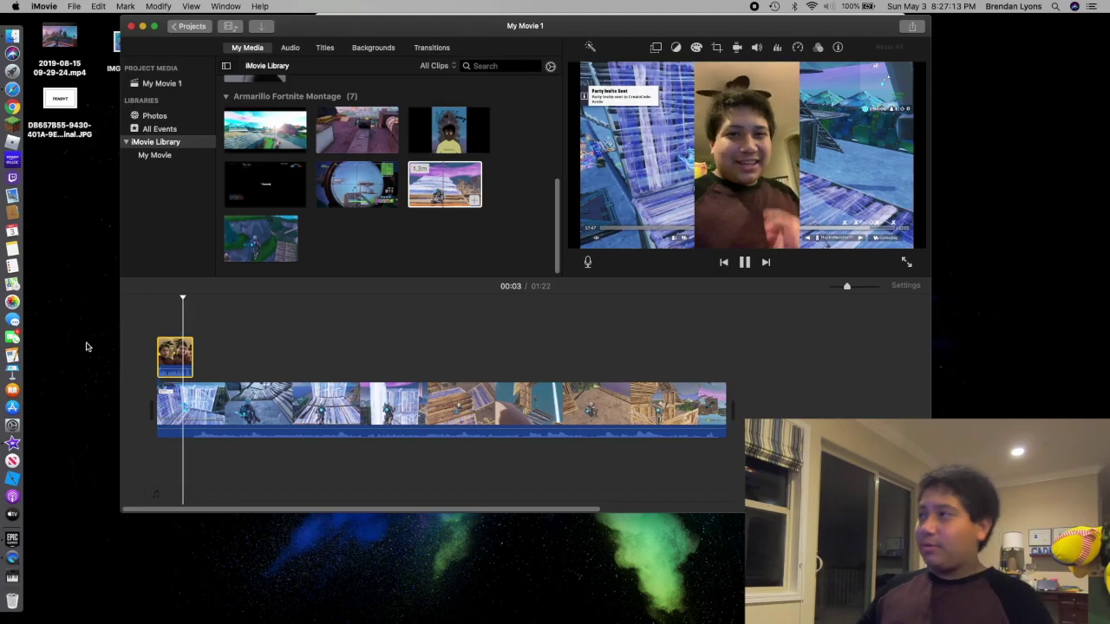
key(space)
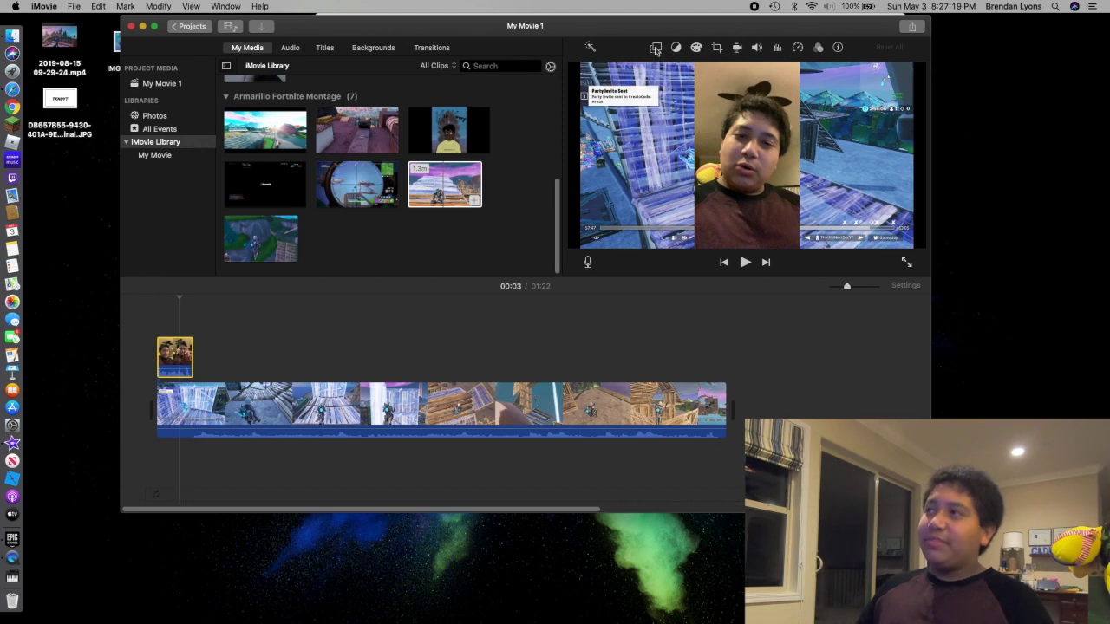
click(655, 48)
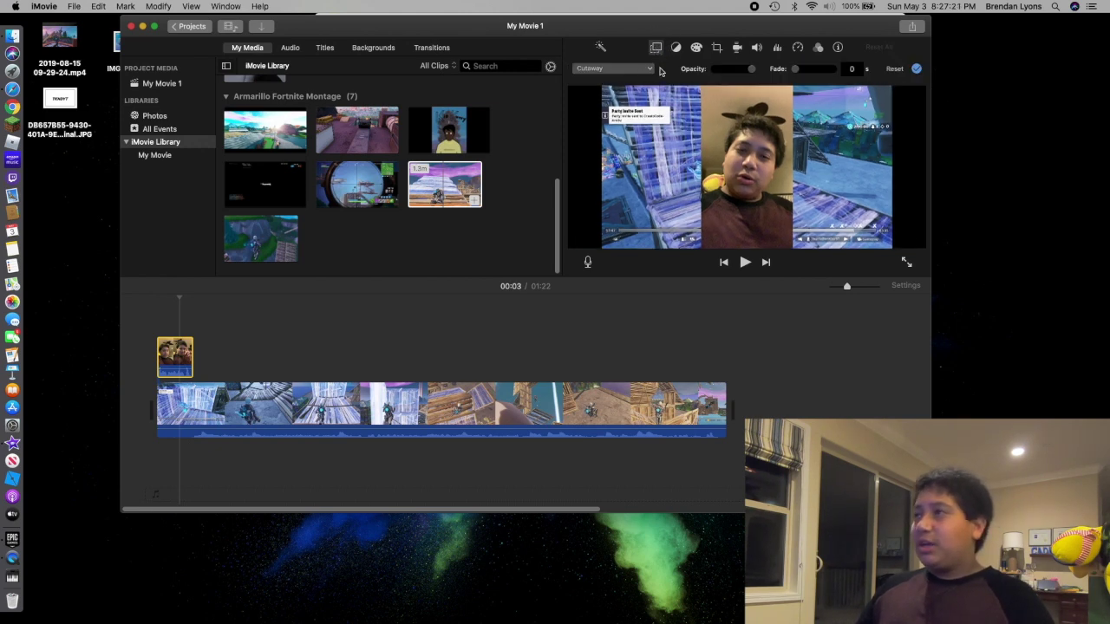
click(598, 69)
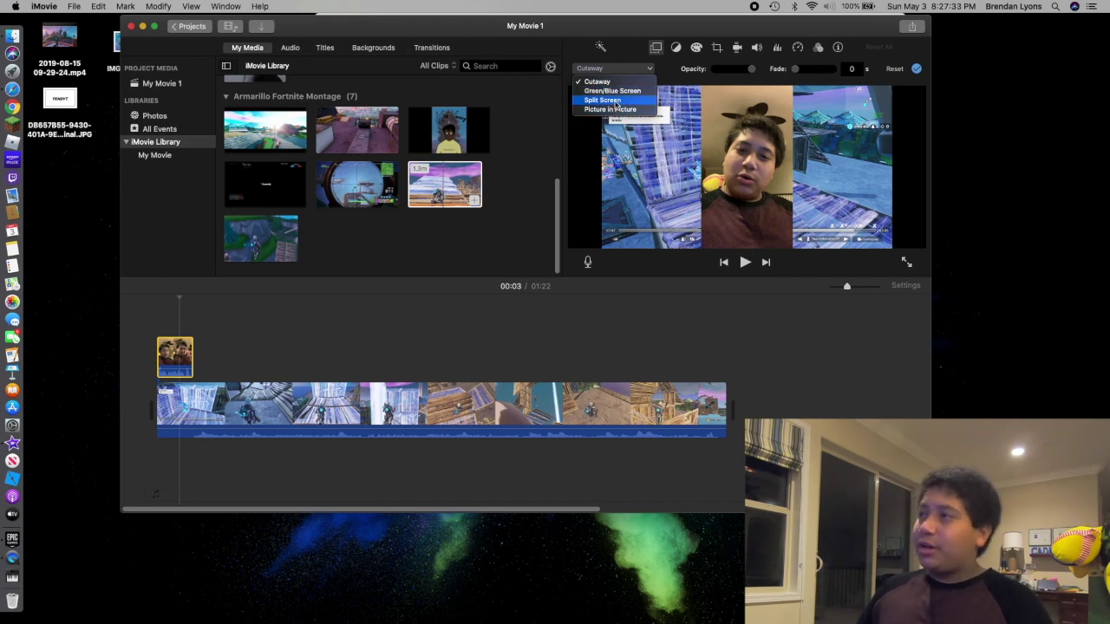
click(616, 100)
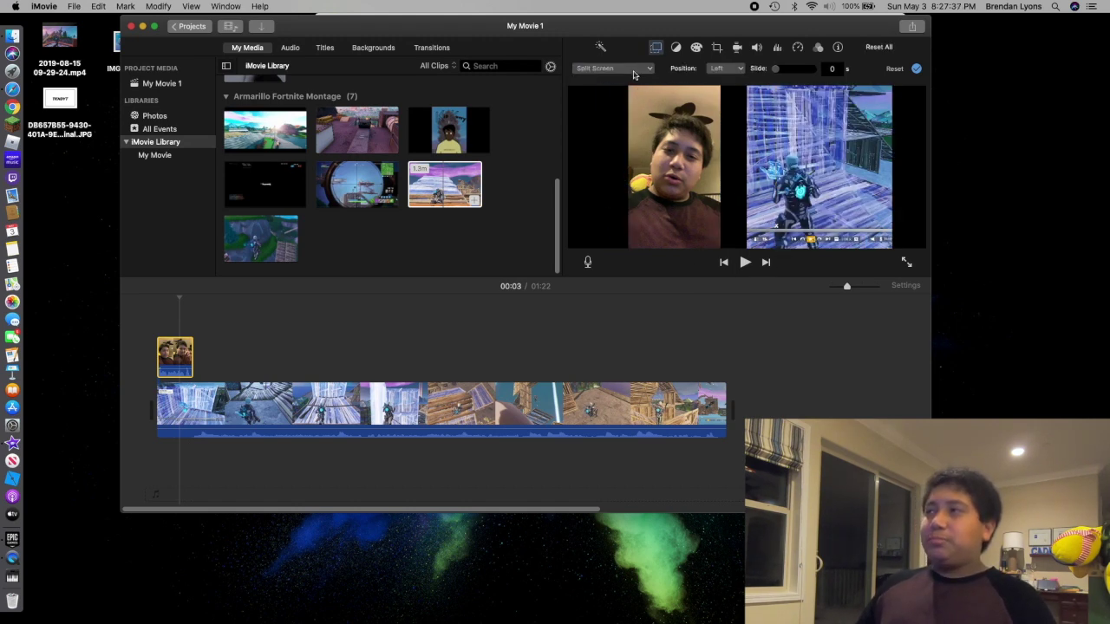
Step: Switch the facecam overlay to Green/Blue Screen, then to Picture in Picture
click(634, 69)
click(612, 91)
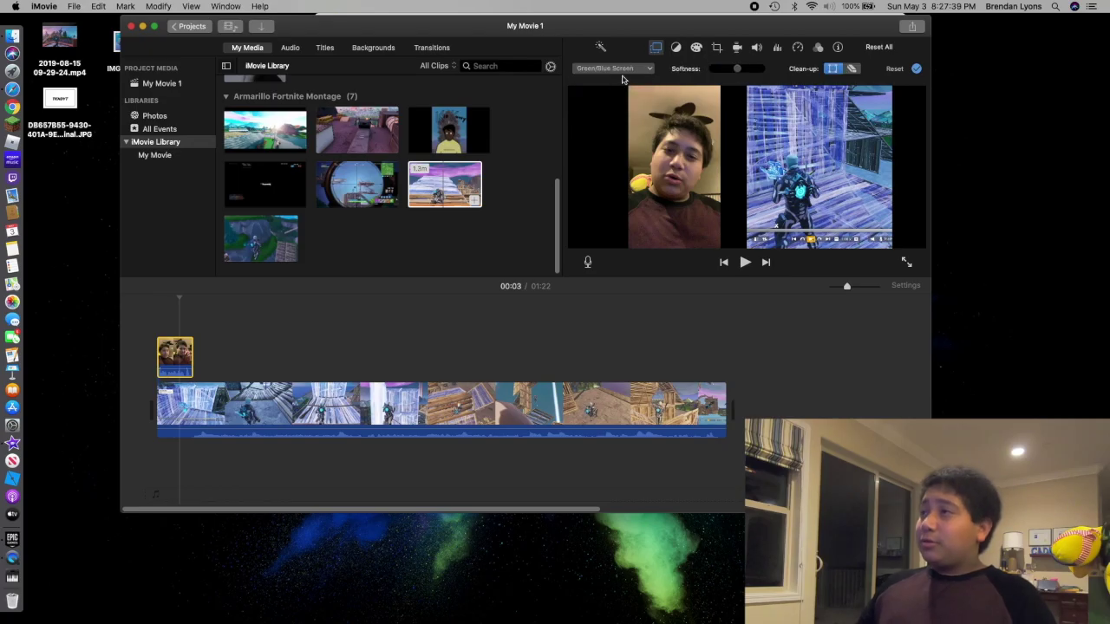
click(626, 70)
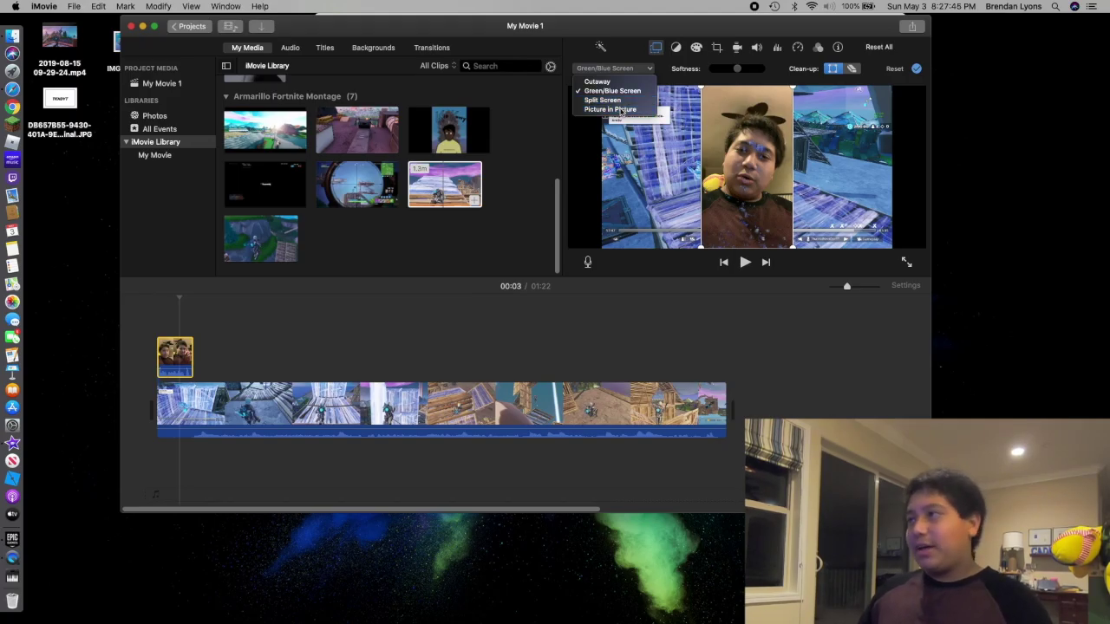
click(621, 109)
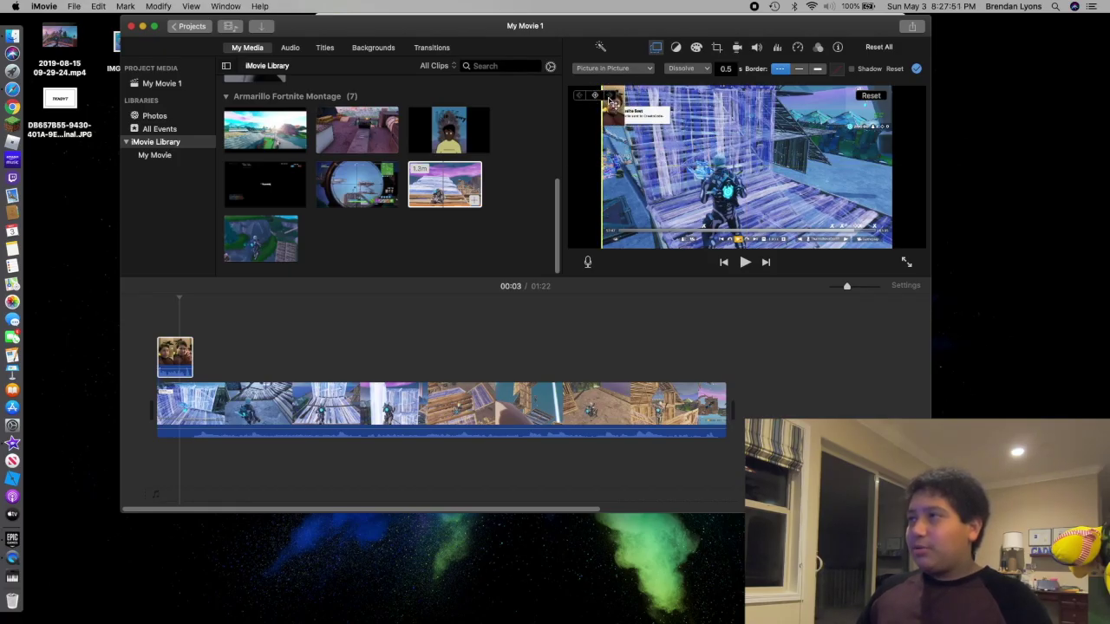
Step: Enlarge the facecam inset and set its dissolve duration to 1 second
drag(641, 123, 649, 128)
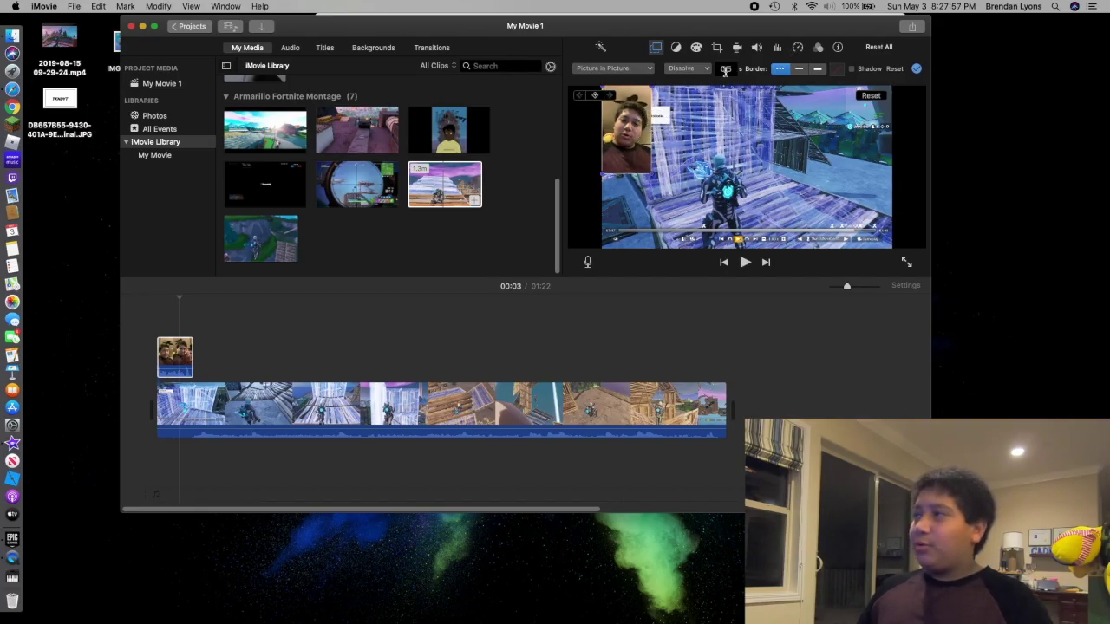
click(725, 69)
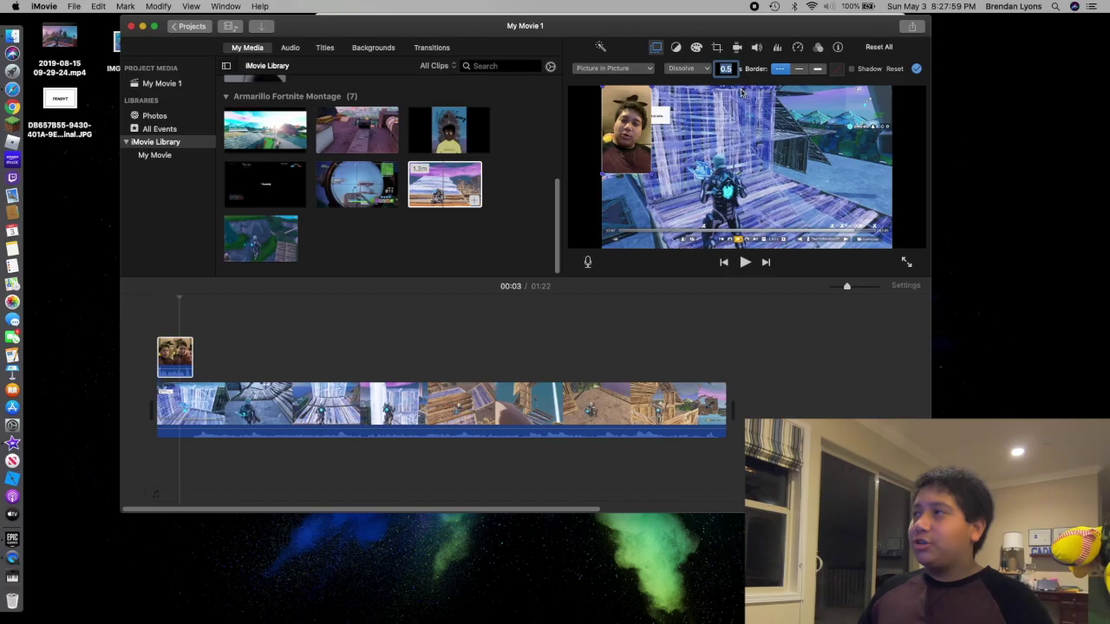
text(1)
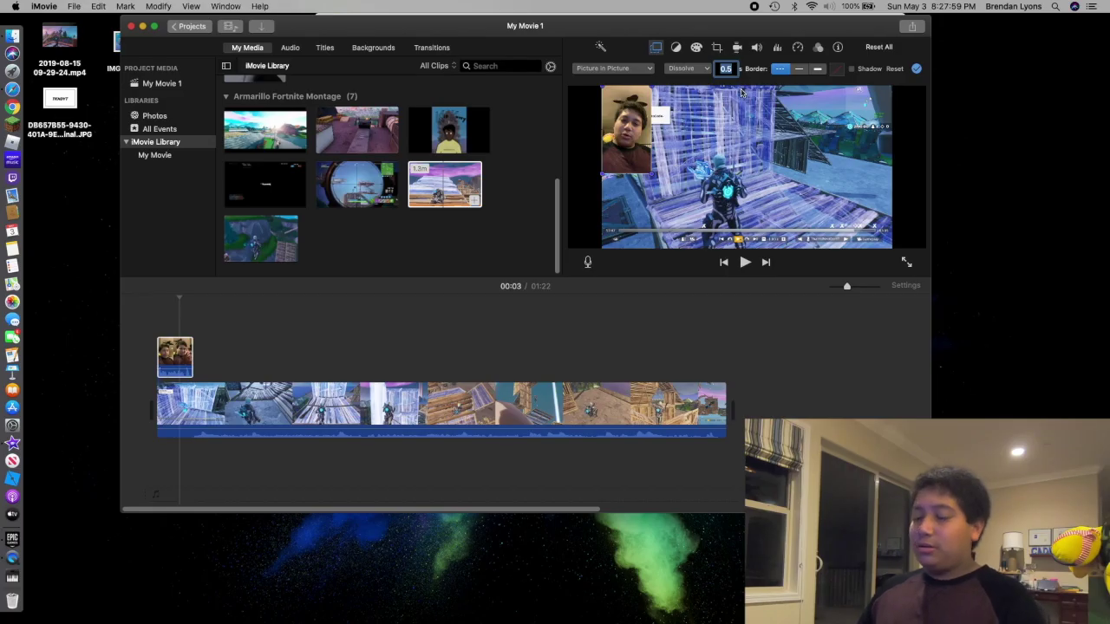
key(Return)
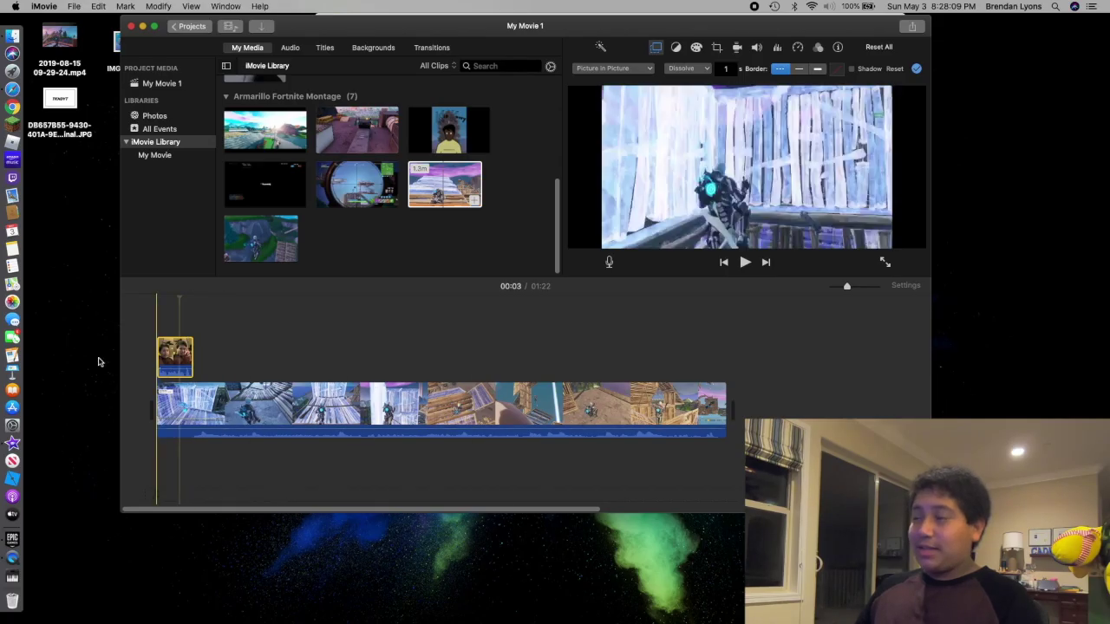
key(backslash)
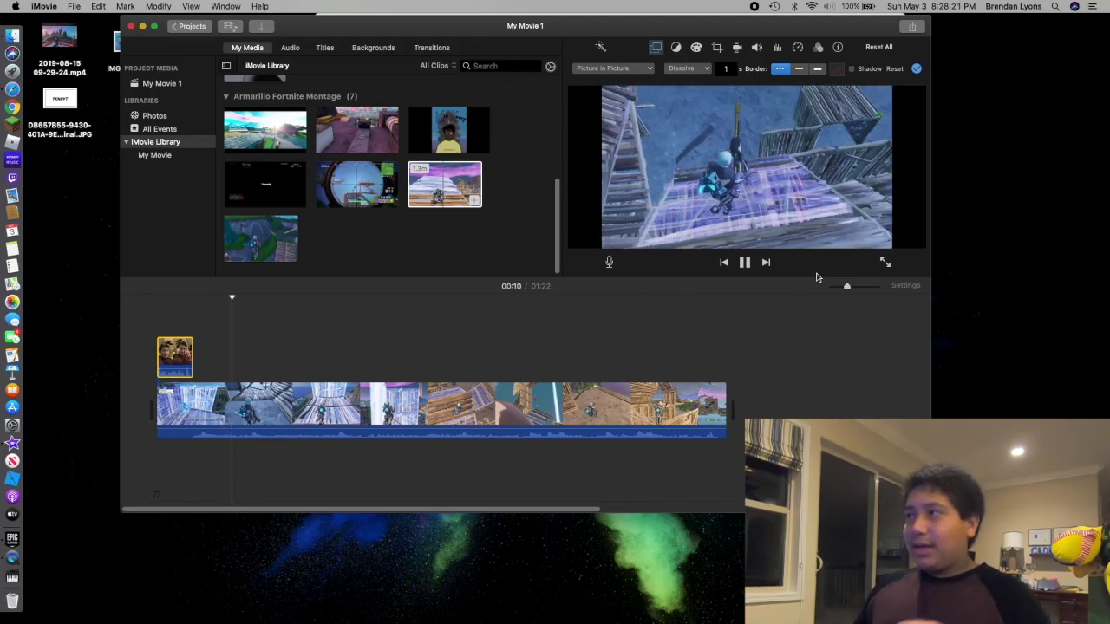
key(space)
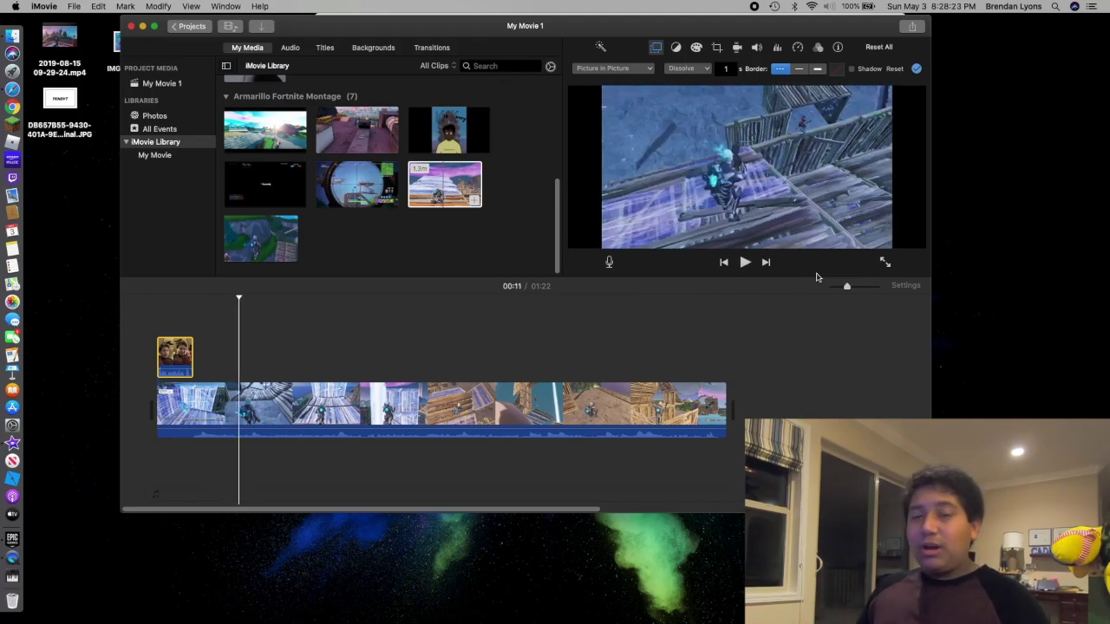